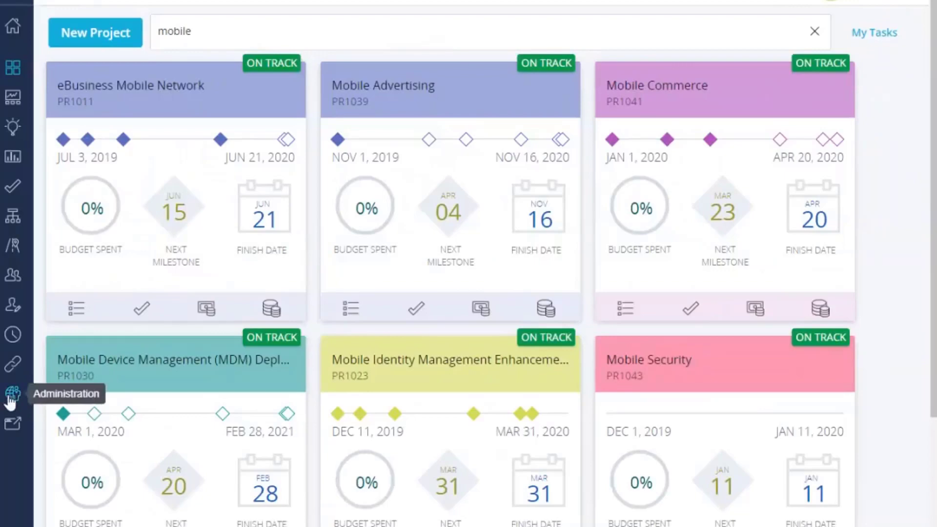
Step: Check the Standard Idea blueprint's modules (Details, Financials, Staff), then return to Blueprints
left_click(10, 402)
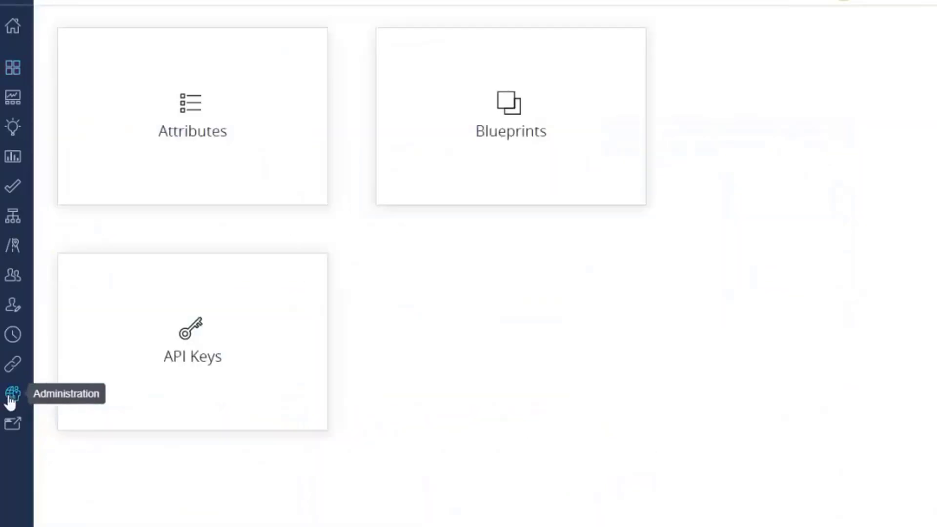
left_click(516, 119)
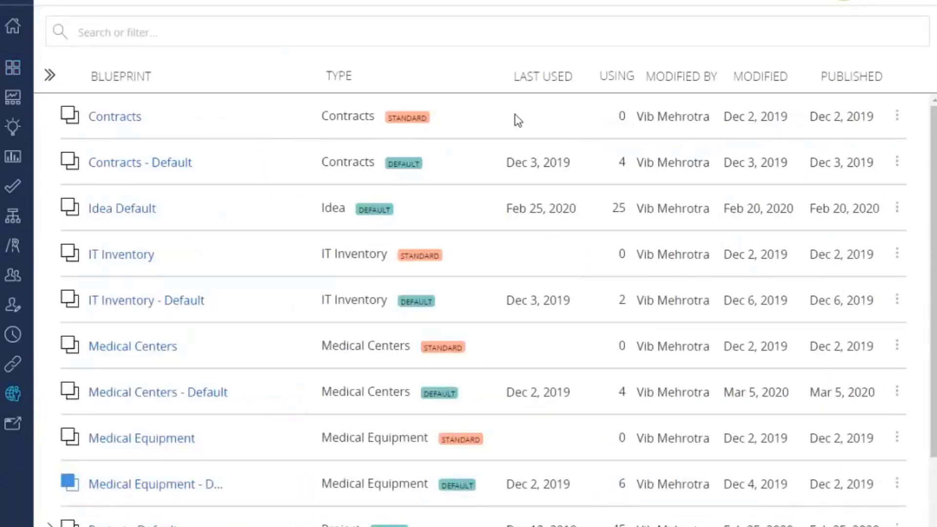
scroll(298, 353, "down", 2)
scroll(298, 351, "down", 2)
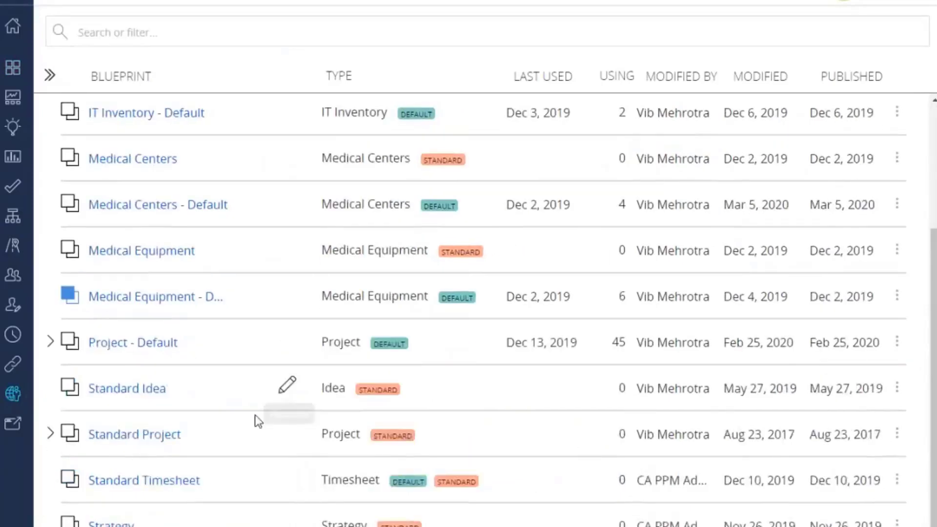
left_click(123, 394)
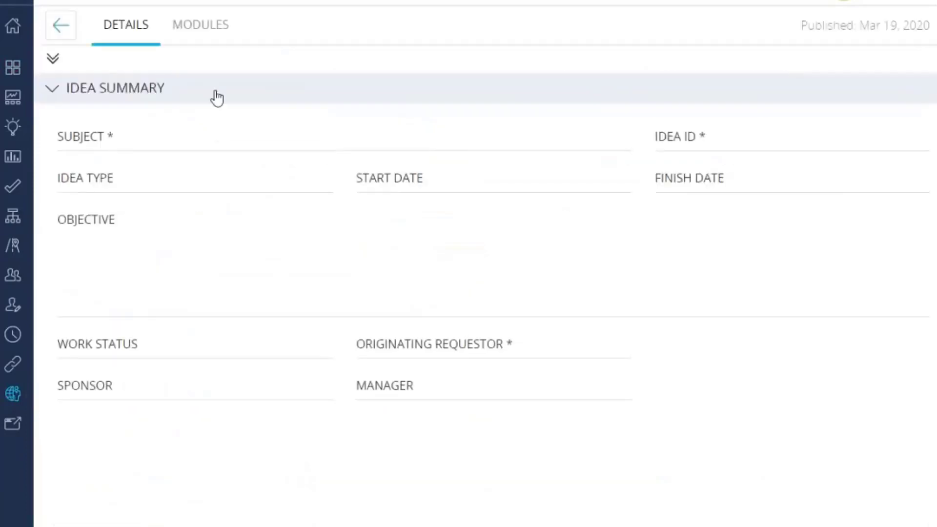
left_click(210, 35)
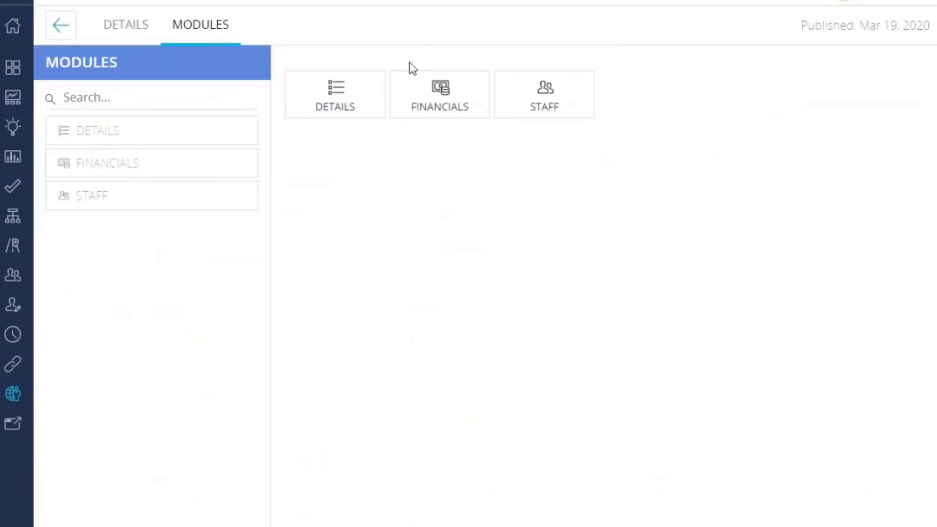
left_click(61, 25)
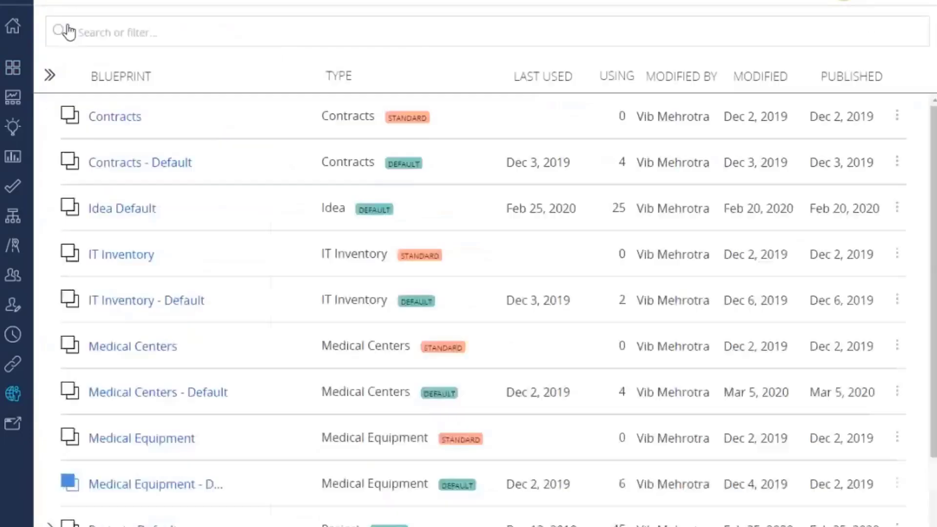
Step: Review the Idea Default blueprint's modules, enter edit mode, then go back to the list
left_click(122, 210)
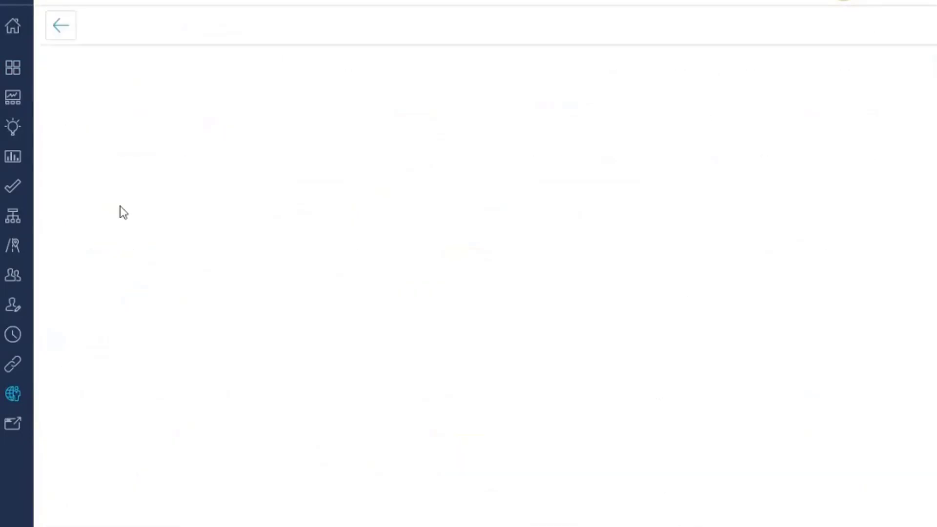
left_click(190, 27)
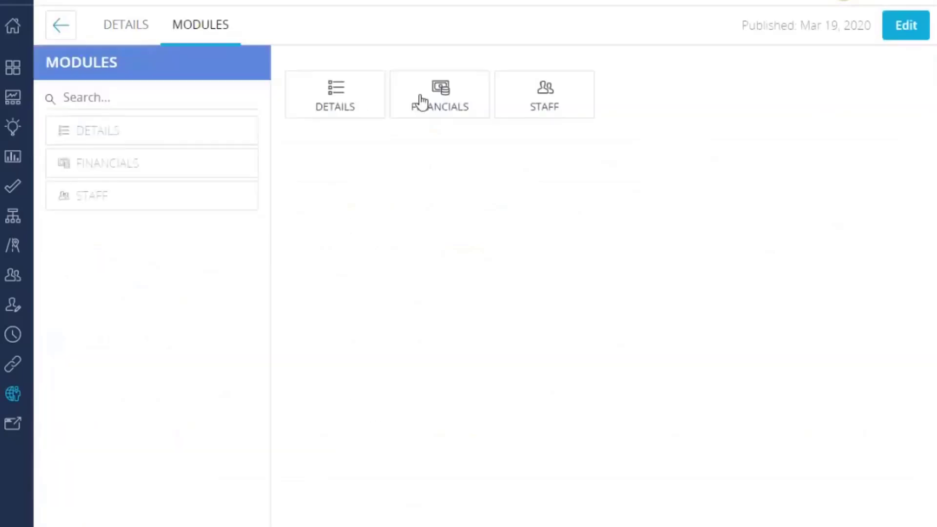
left_click(901, 30)
mouse_move(485, 79)
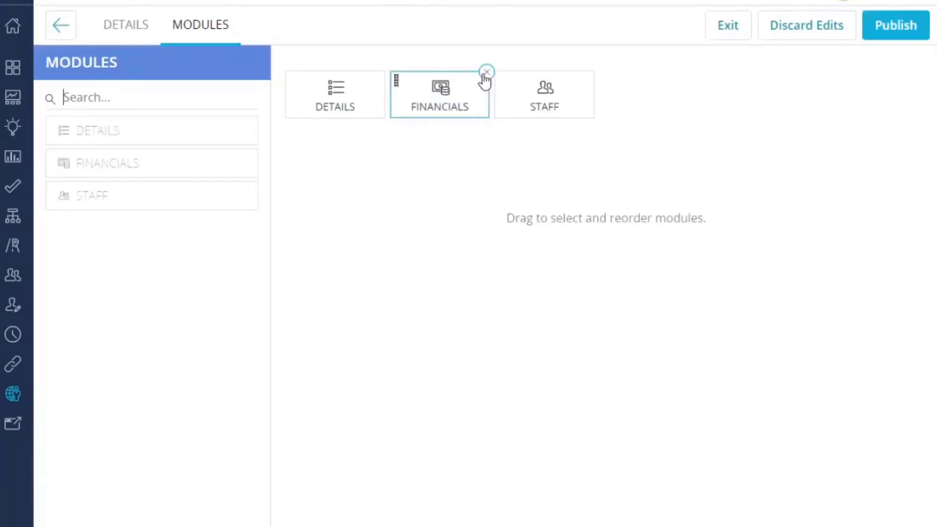
left_click(60, 28)
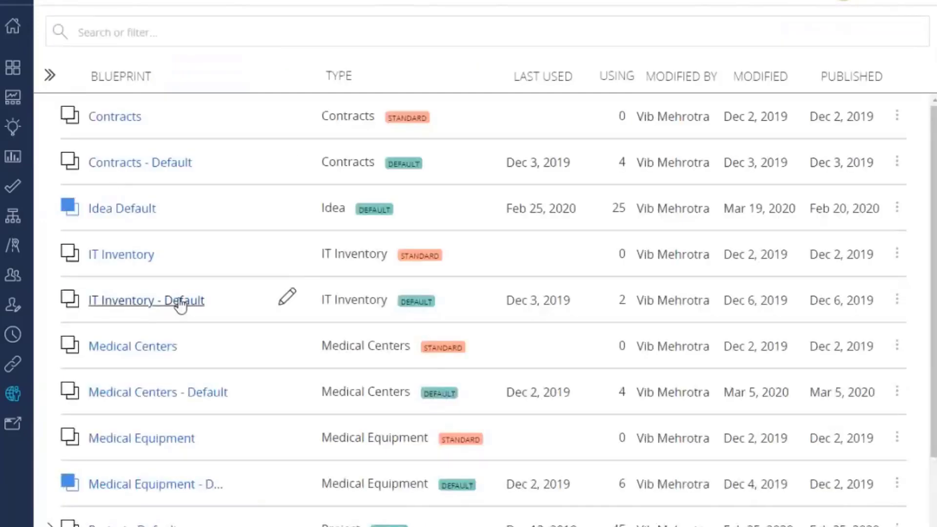
Step: Review the Strategy blueprint's modules and return to the blueprint list
scroll(205, 317, "down", 1)
scroll(205, 317, "down", 4)
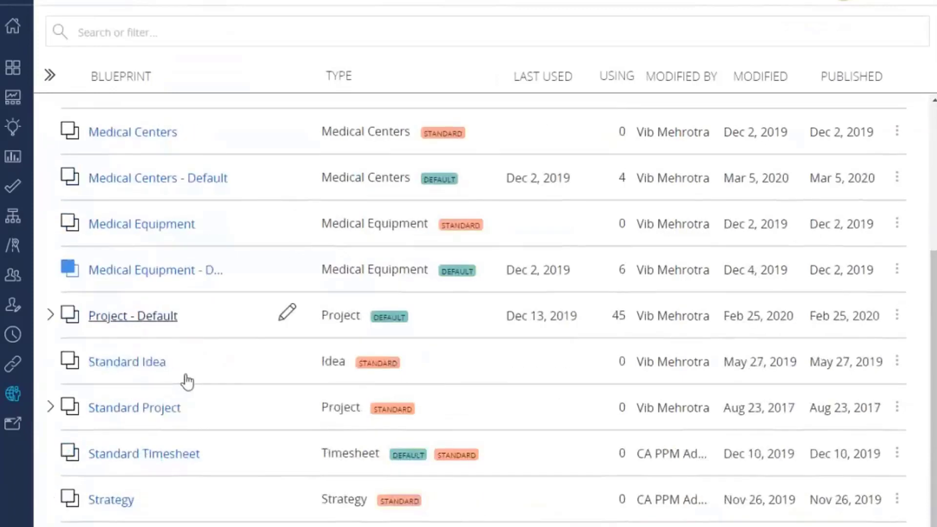
left_click(110, 501)
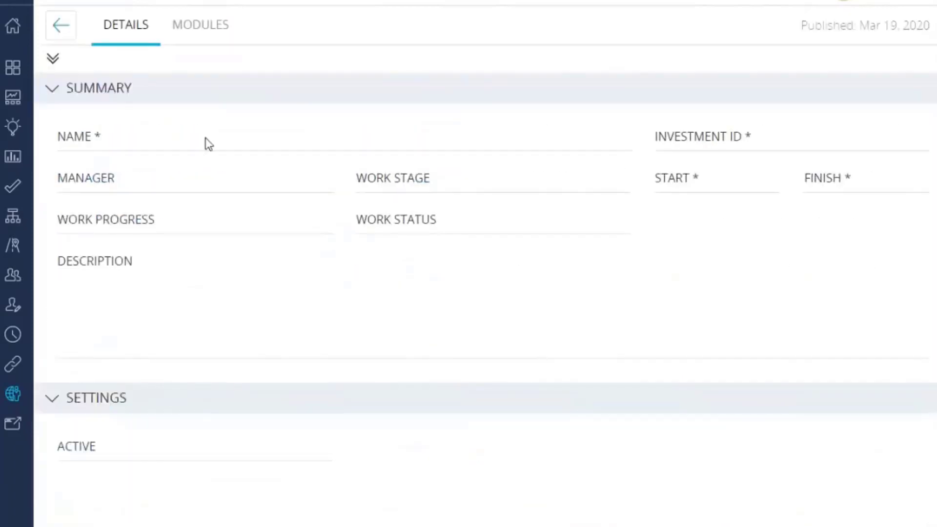
left_click(200, 27)
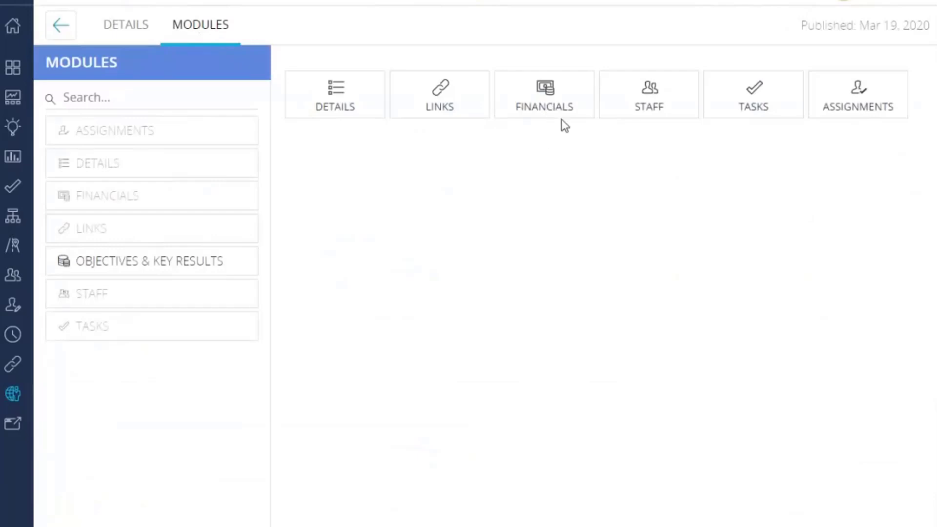
left_click(59, 30)
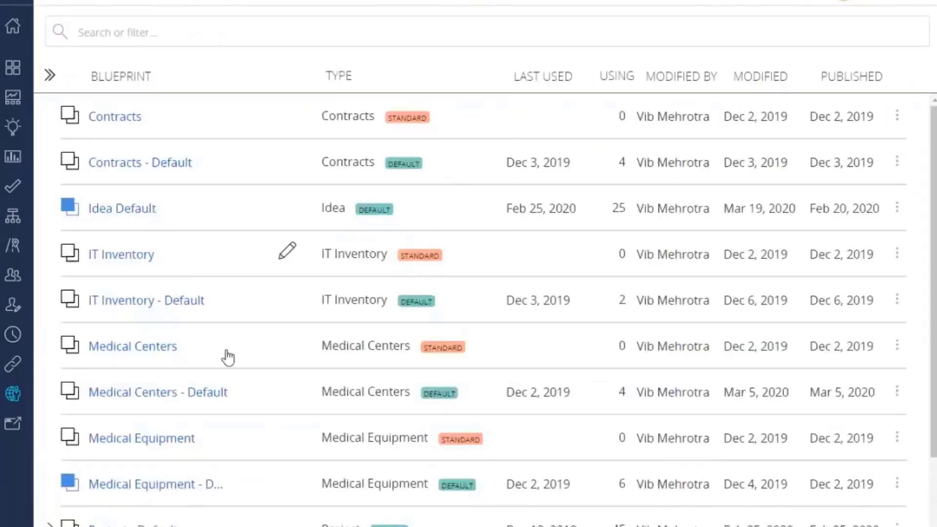
scroll(226, 356, "down", 3)
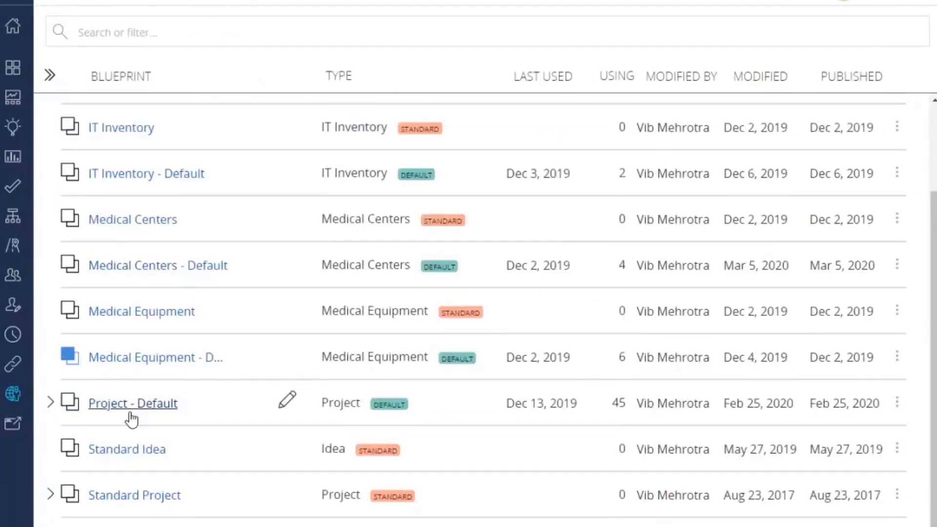
scroll(131, 418, "down", 2)
left_click(131, 418)
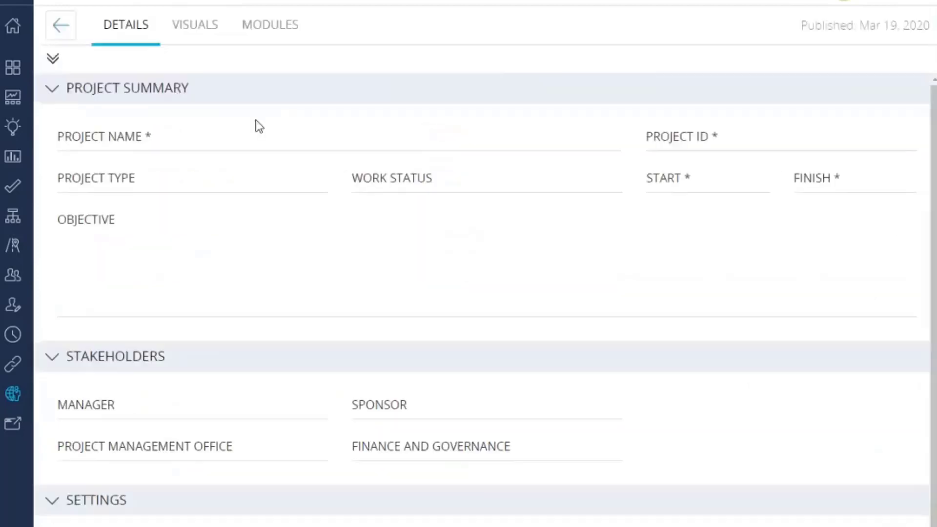
left_click(284, 32)
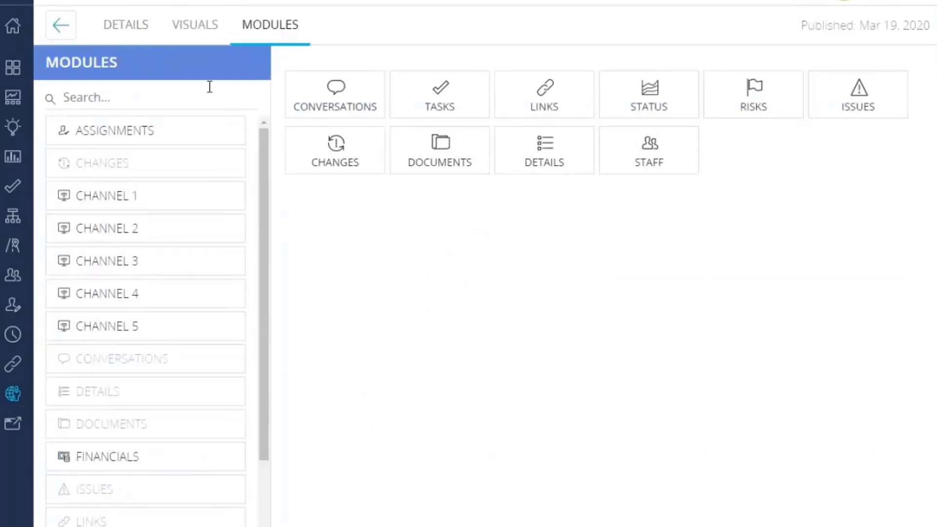
left_click(69, 35)
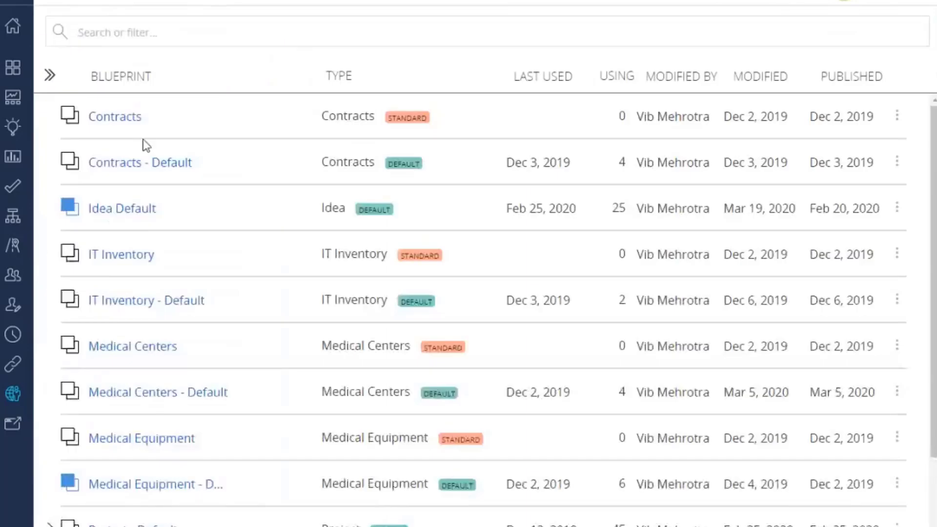
left_click(115, 524)
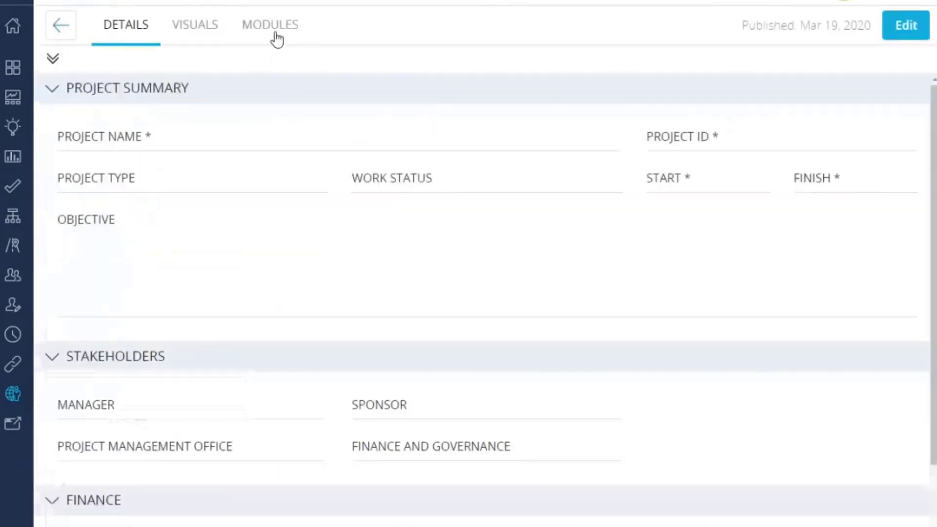
Step: Review the project blueprint's 13 modules, then go to the Investments overview
left_click(277, 39)
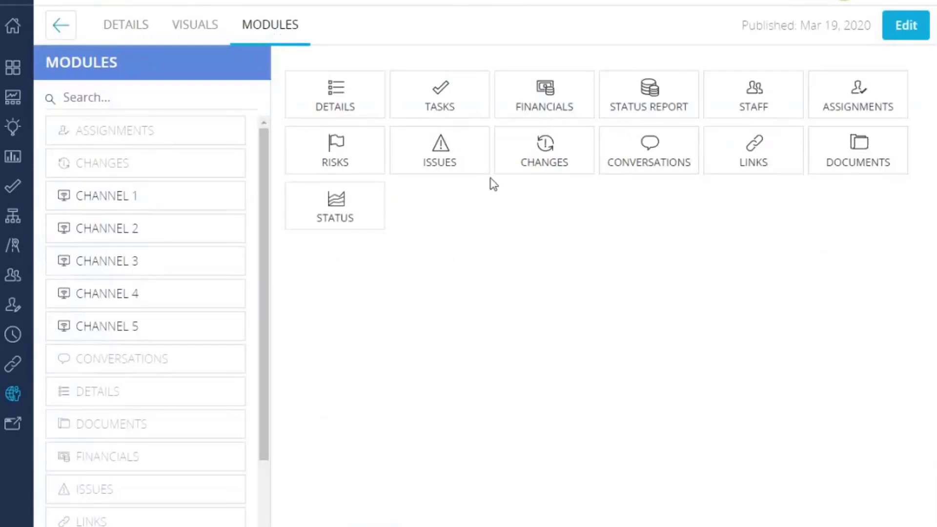
left_click(15, 164)
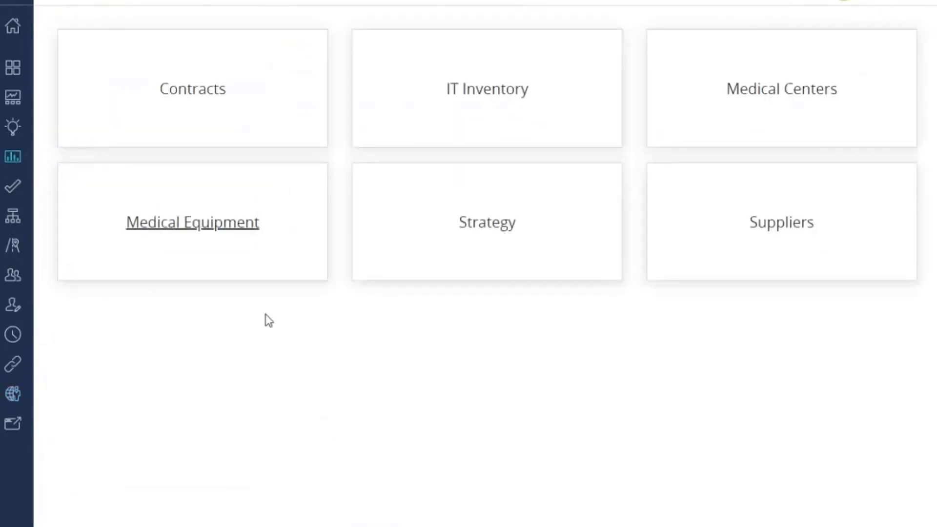
Step: Open the Aashram card from the Medical Centers investments board
left_click(763, 95)
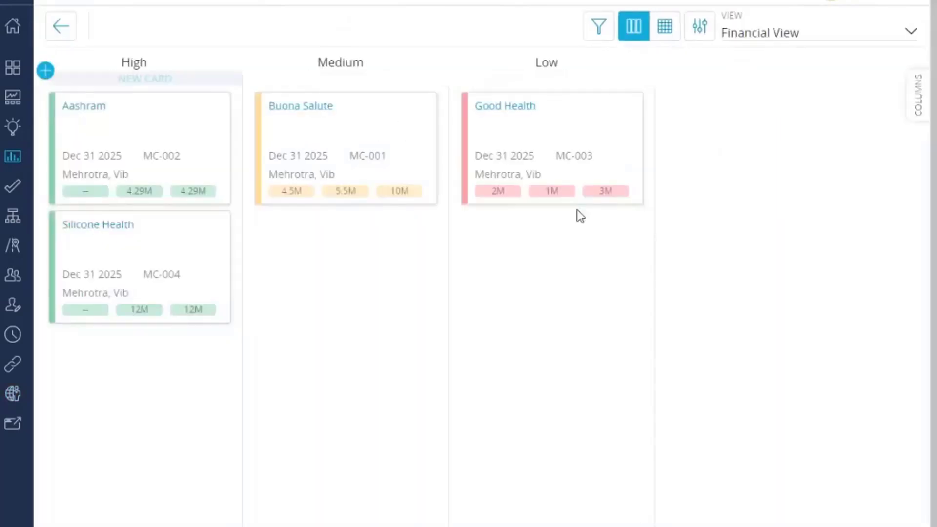
left_click(98, 111)
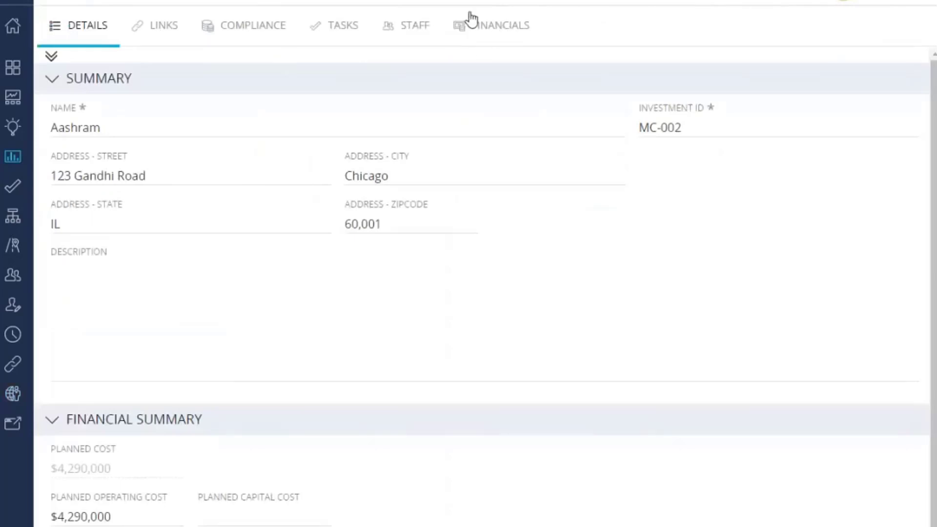
Step: Show Aashram's cost plans, briefly checking its budgets along the way
left_click(482, 31)
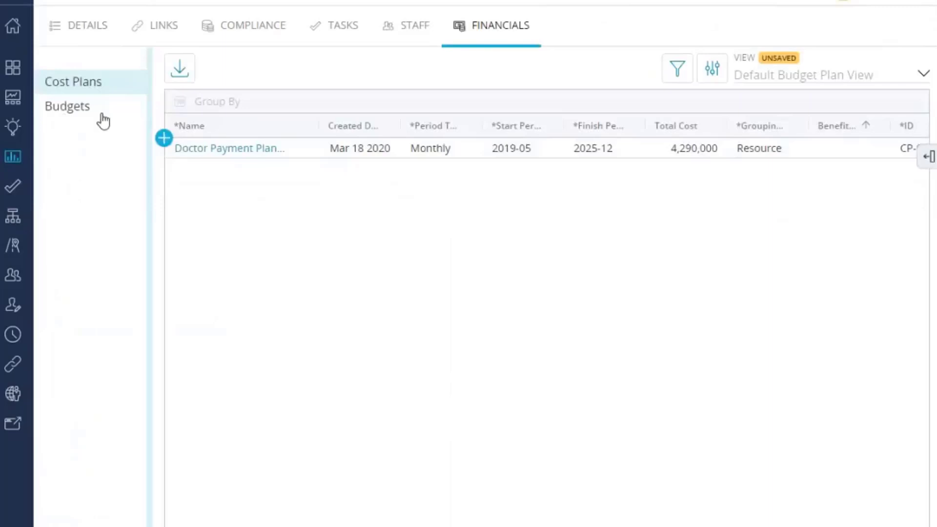
left_click(91, 111)
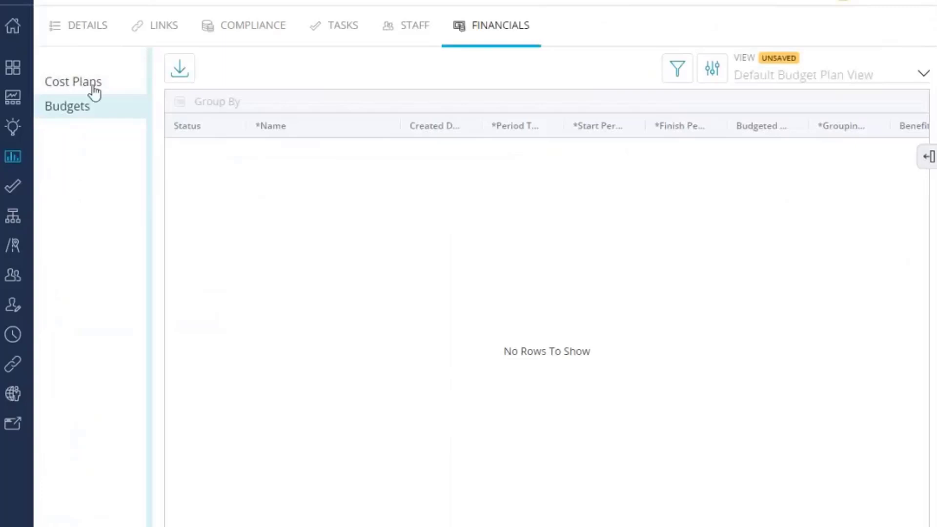
left_click(92, 90)
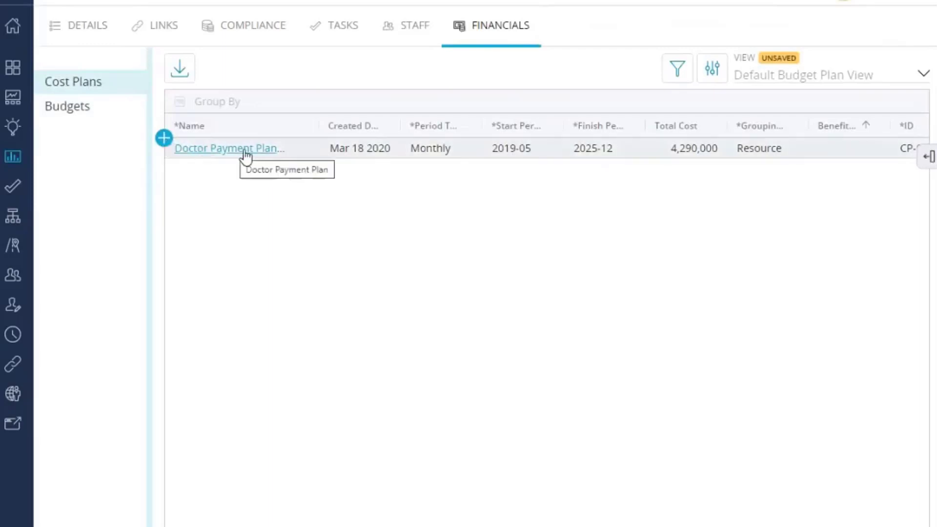
Step: Check the grid's column, filter and decimal options, then open Doctor Payment Plan
left_click(928, 156)
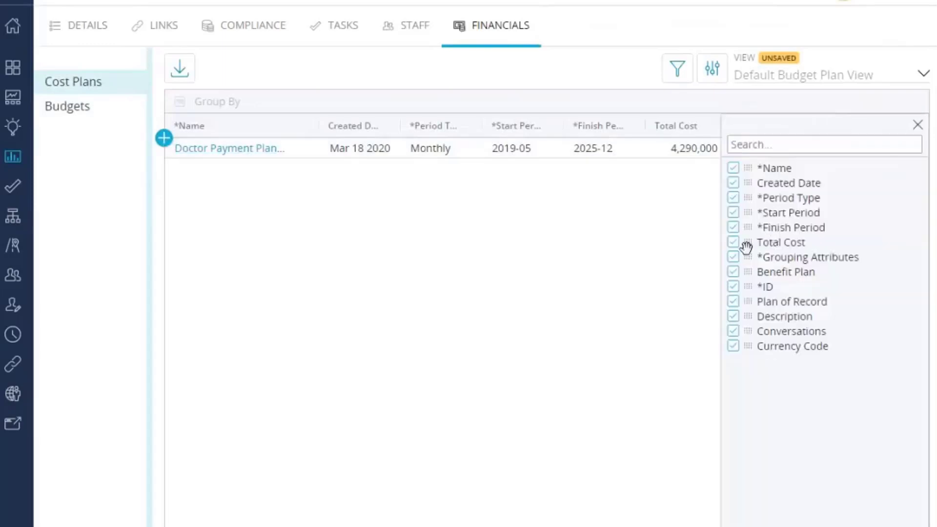
left_click(918, 126)
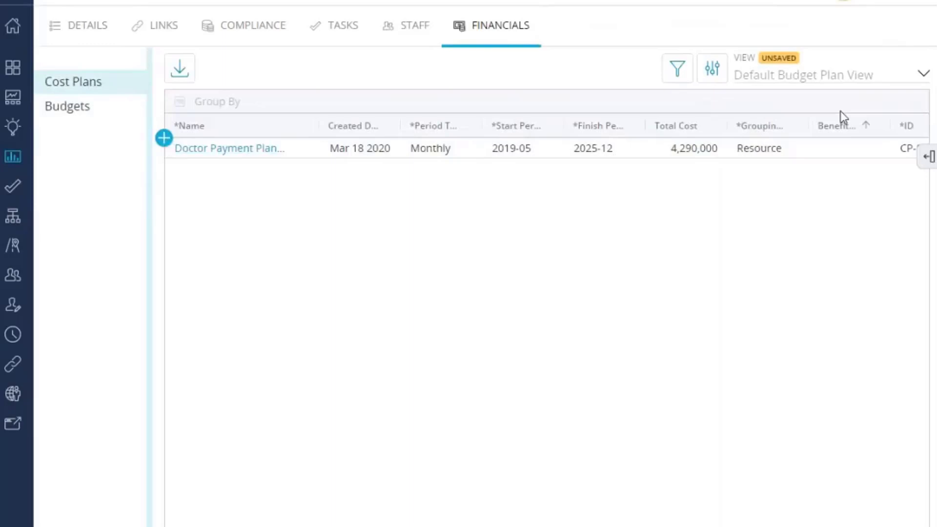
left_click(678, 73)
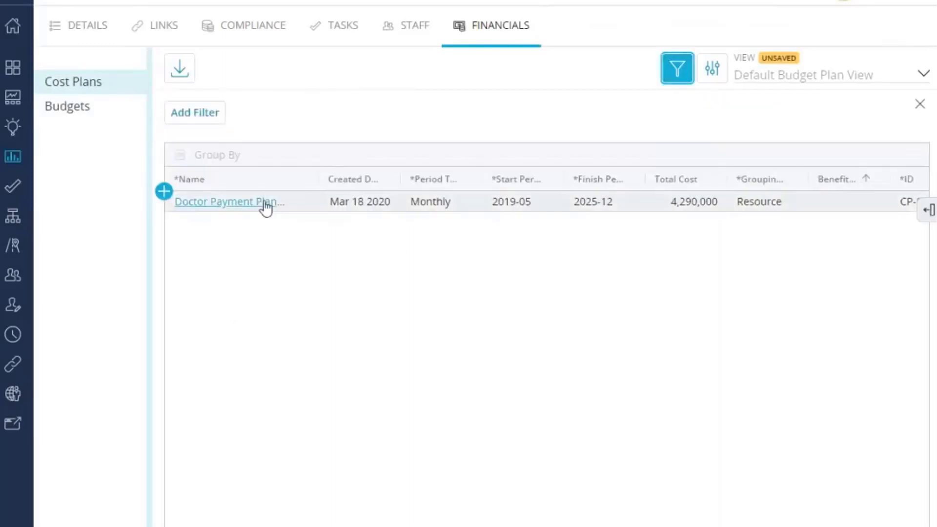
left_click(679, 76)
left_click(712, 78)
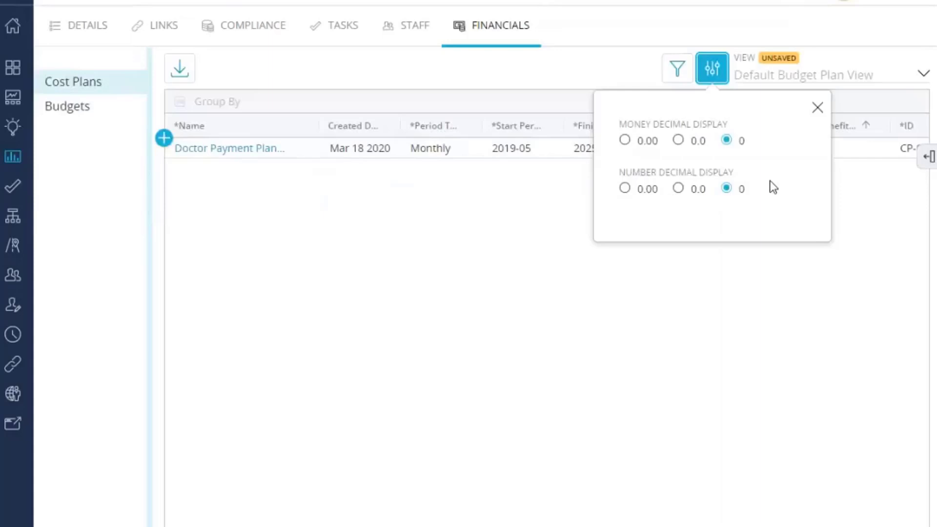
left_click(712, 68)
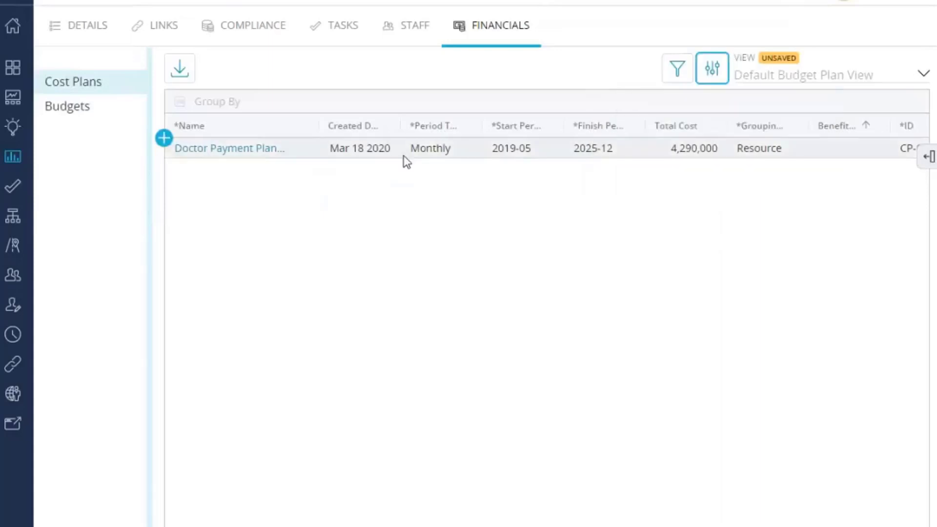
left_click(229, 150)
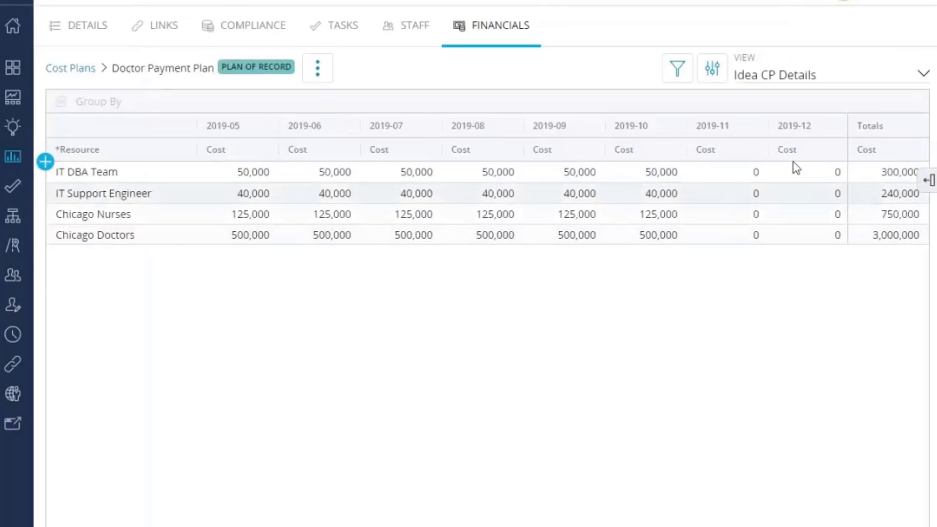
left_click(929, 180)
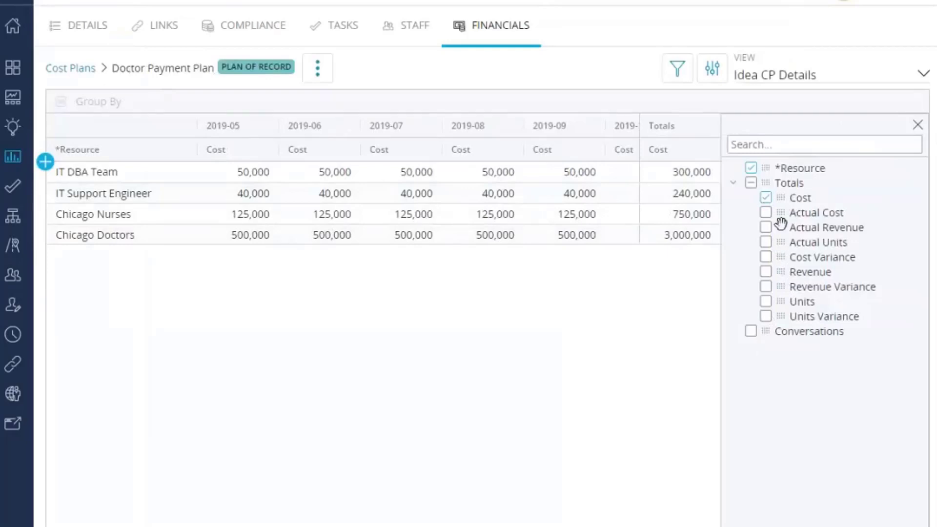
left_click(917, 126)
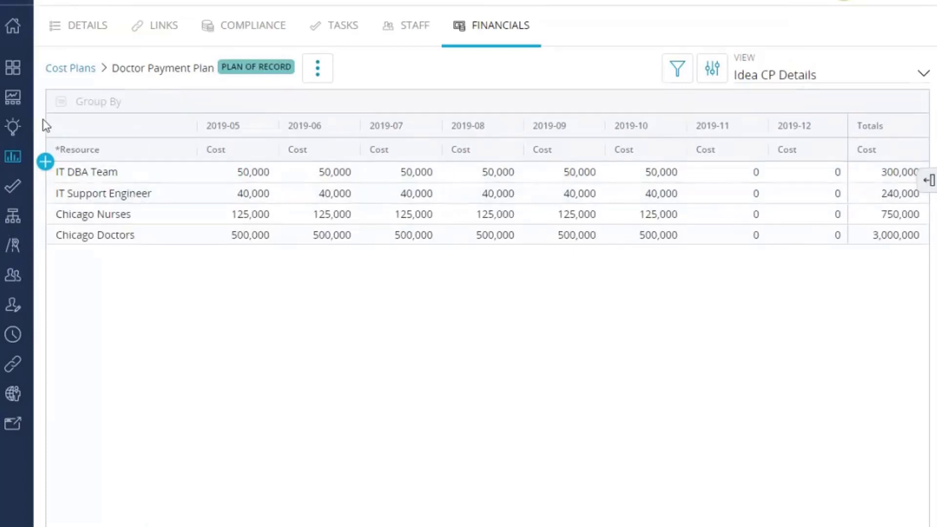
left_click(13, 128)
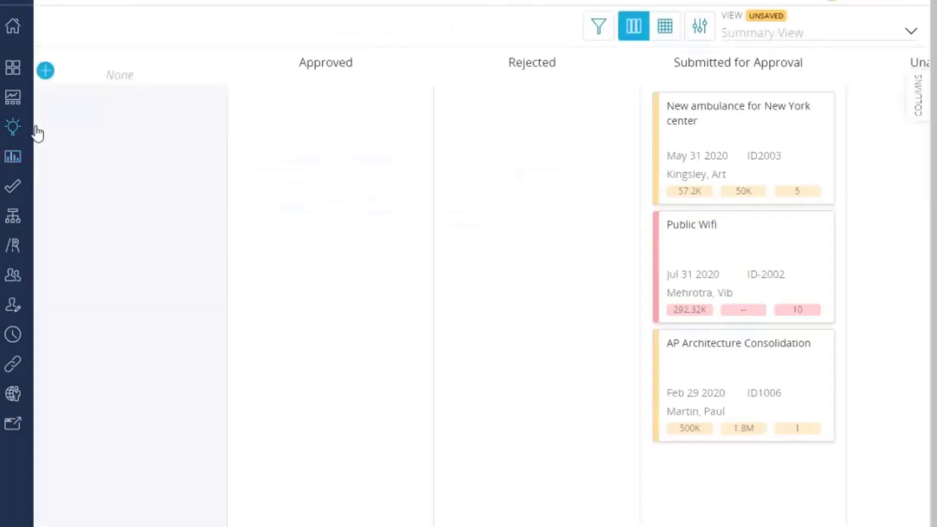
Step: Open the idea 'New ambulance for New York center' from the Ideas board and show its cost plans
left_click(665, 26)
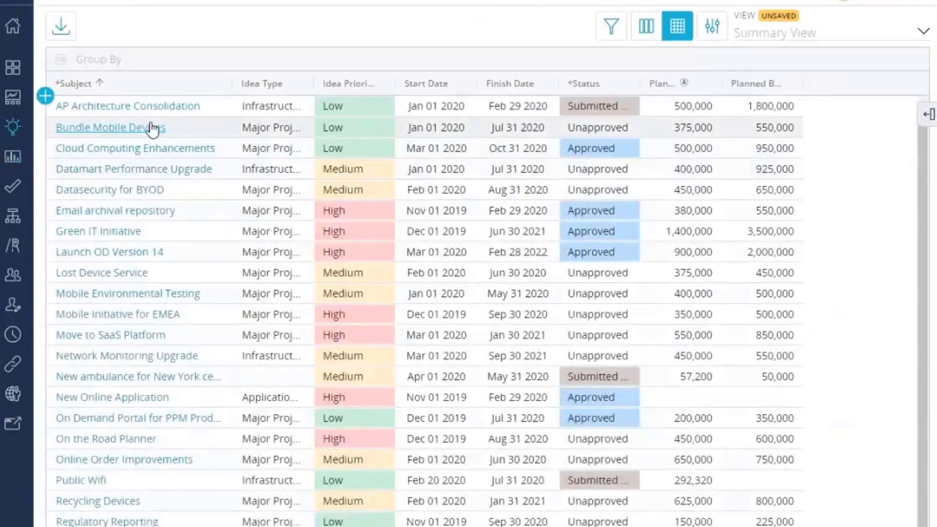
left_click(647, 30)
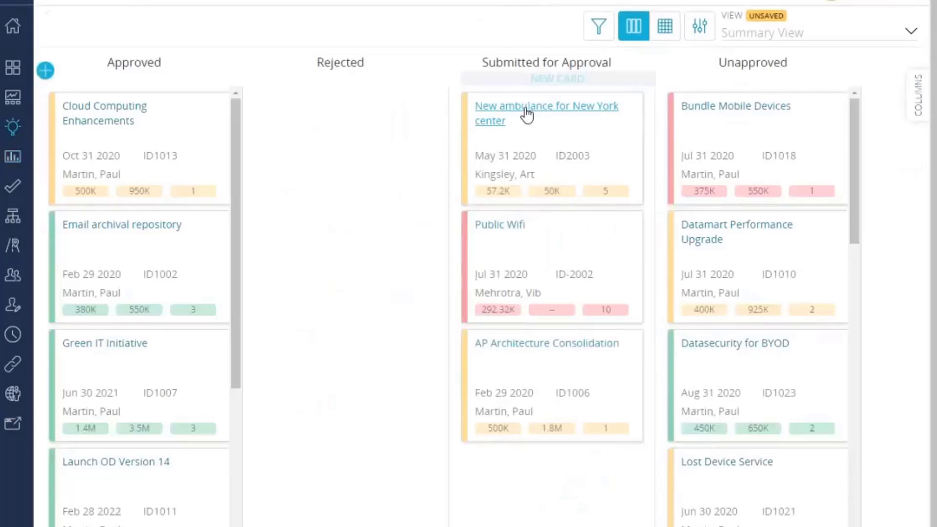
left_click(526, 113)
left_click(526, 114)
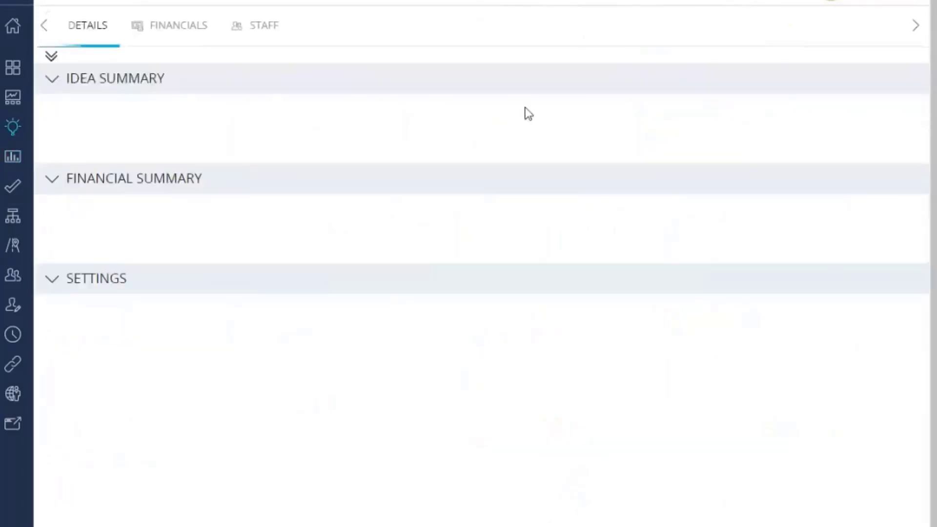
left_click(169, 30)
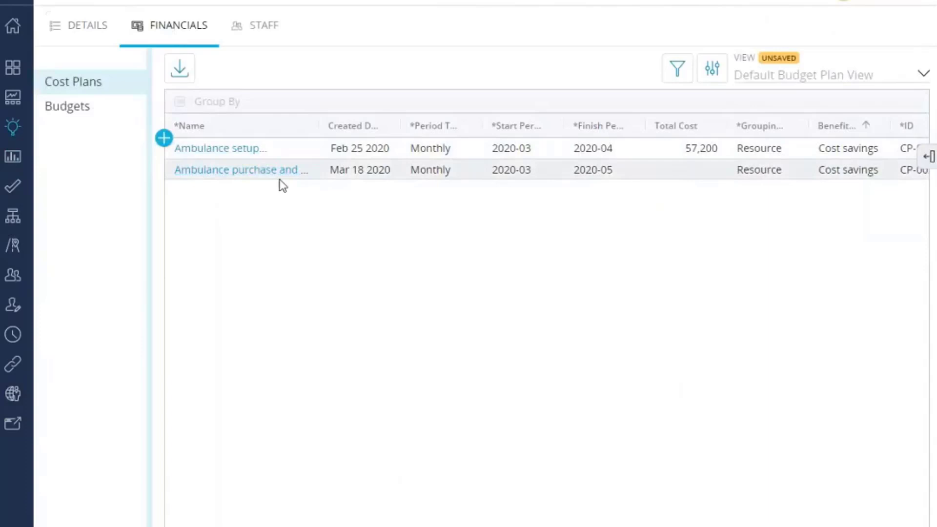
Step: Populate the Ambulance purchase and setup cost plan from allocations
left_click(252, 174)
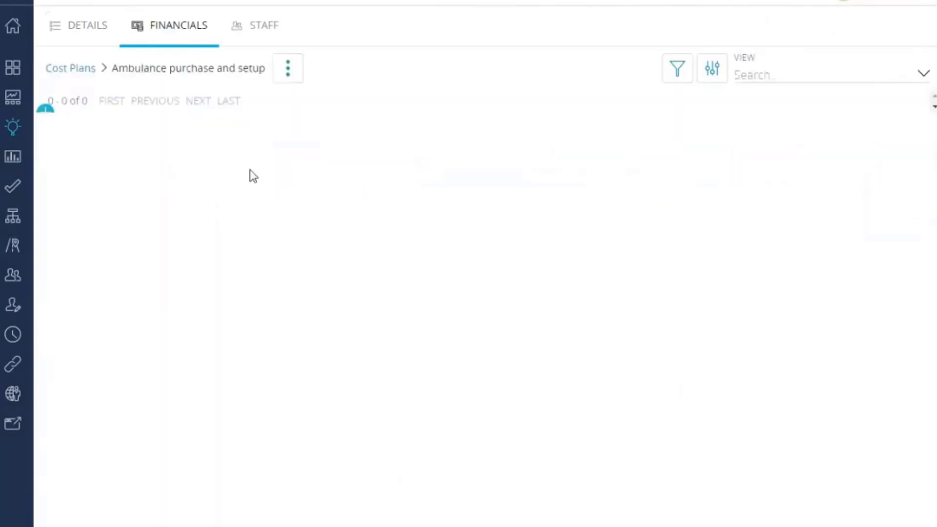
left_click(289, 76)
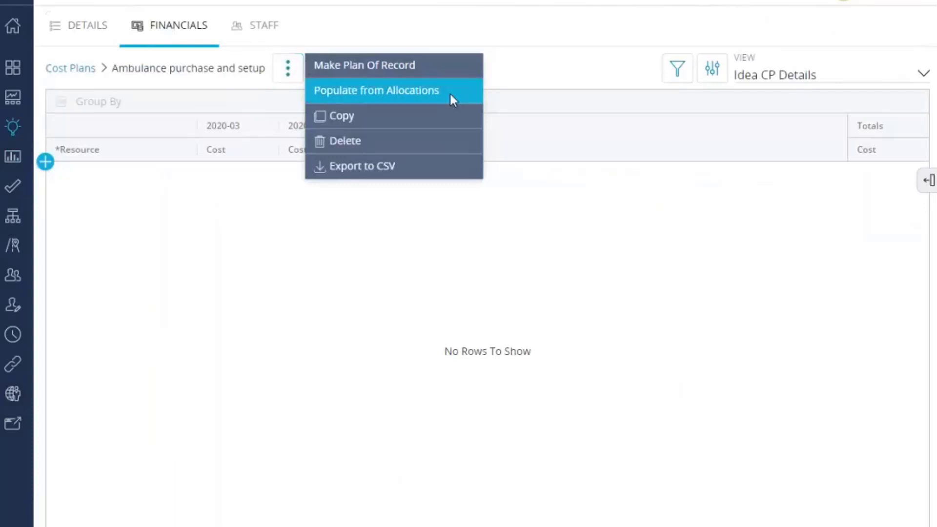
left_click(401, 95)
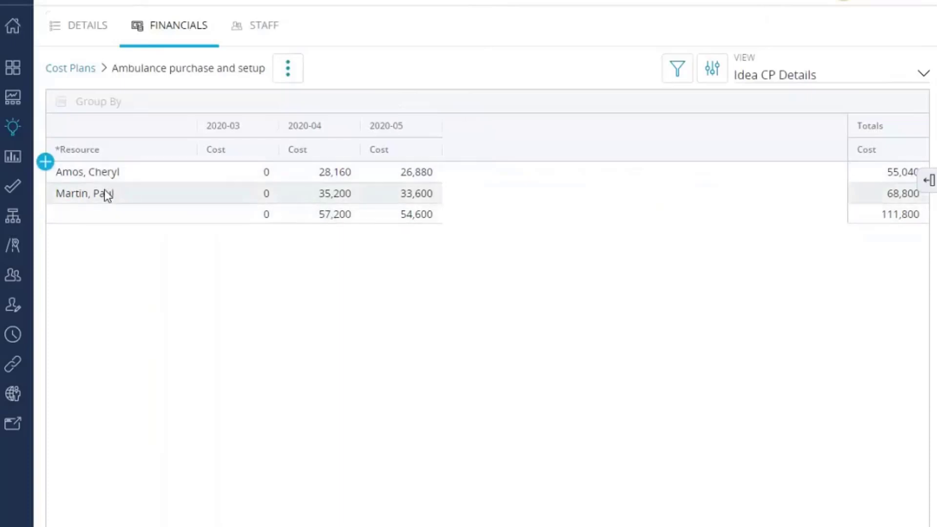
Step: Open Online Order Entry's Cost Plan by Cost Type and Transaction Class and show its actions
left_click(14, 103)
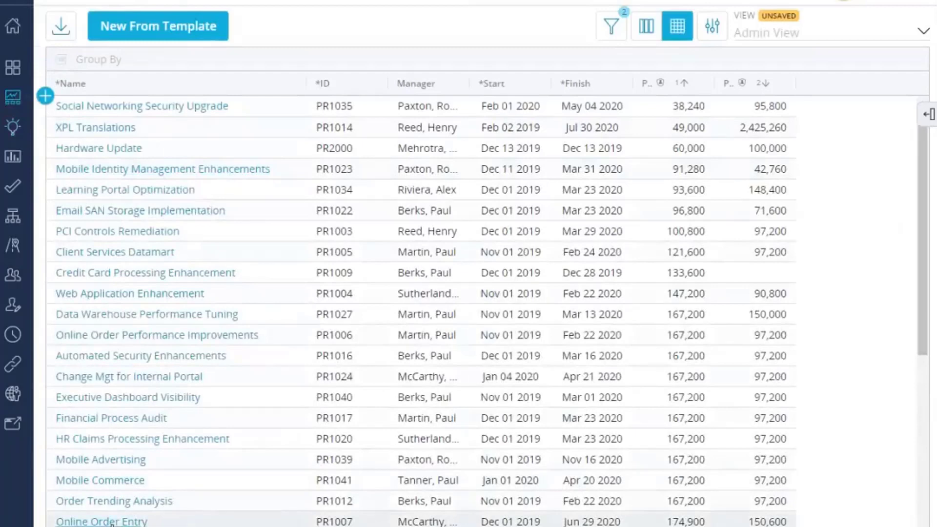
left_click(111, 522)
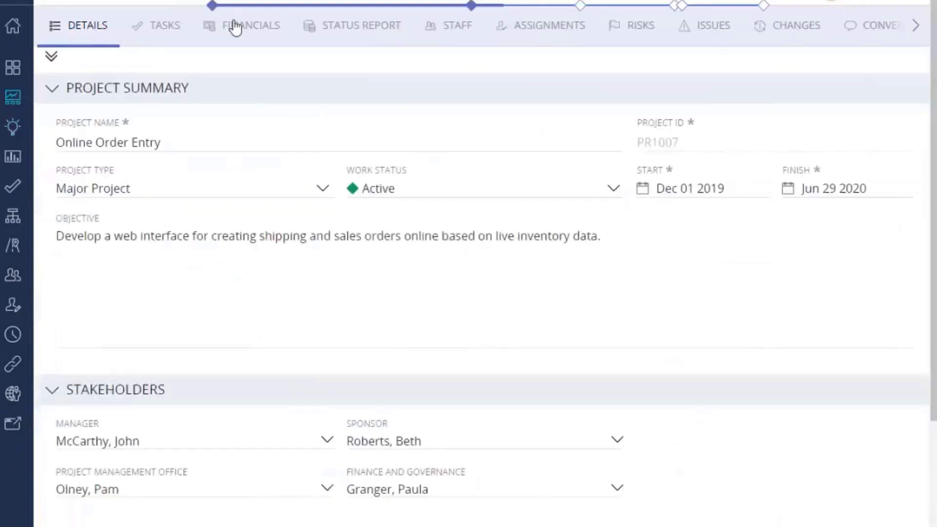
left_click(235, 31)
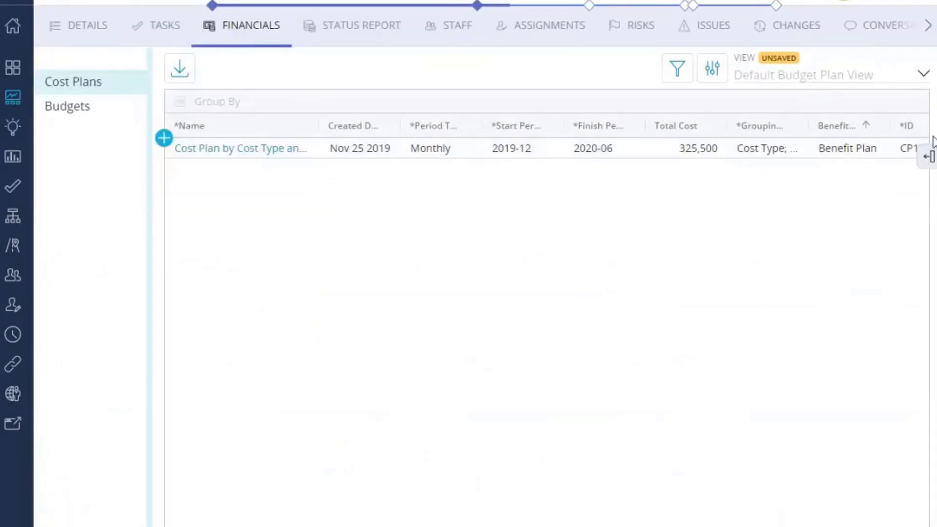
left_click(233, 149)
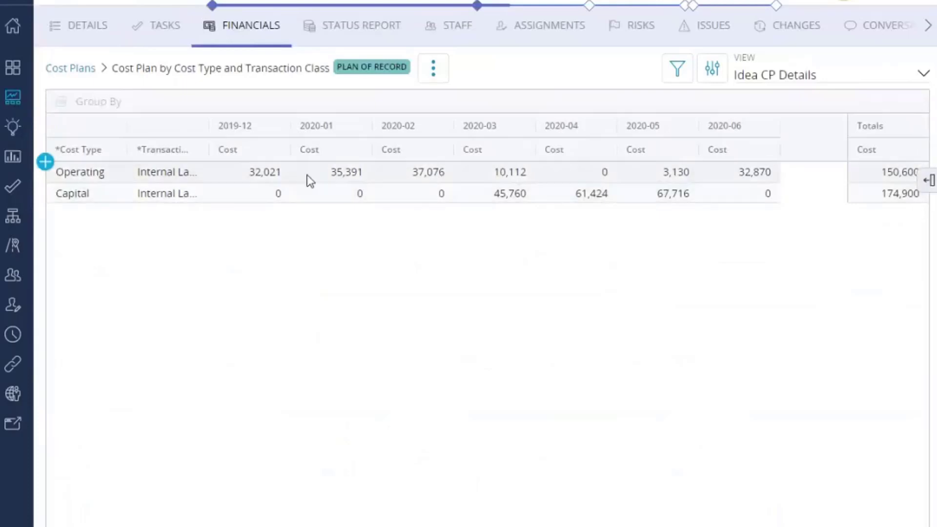
left_click(433, 68)
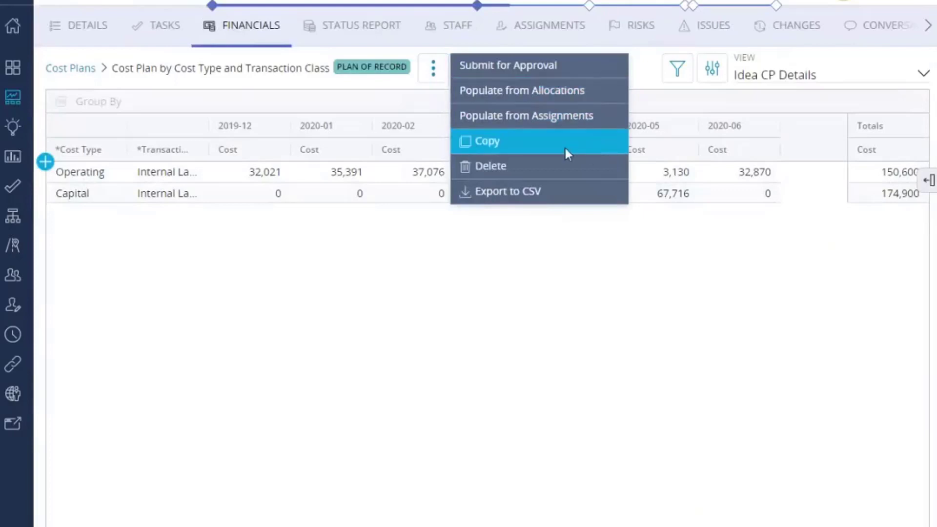
left_click(499, 148)
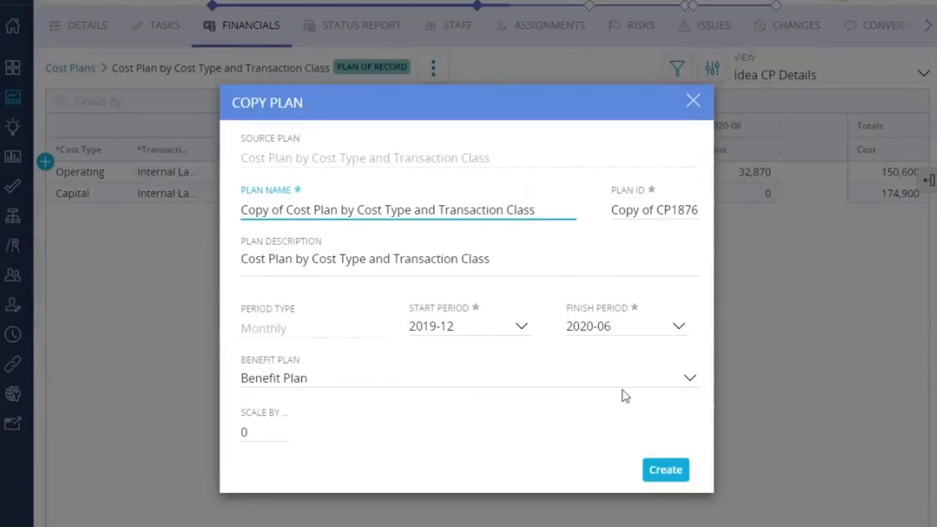
left_click(690, 379)
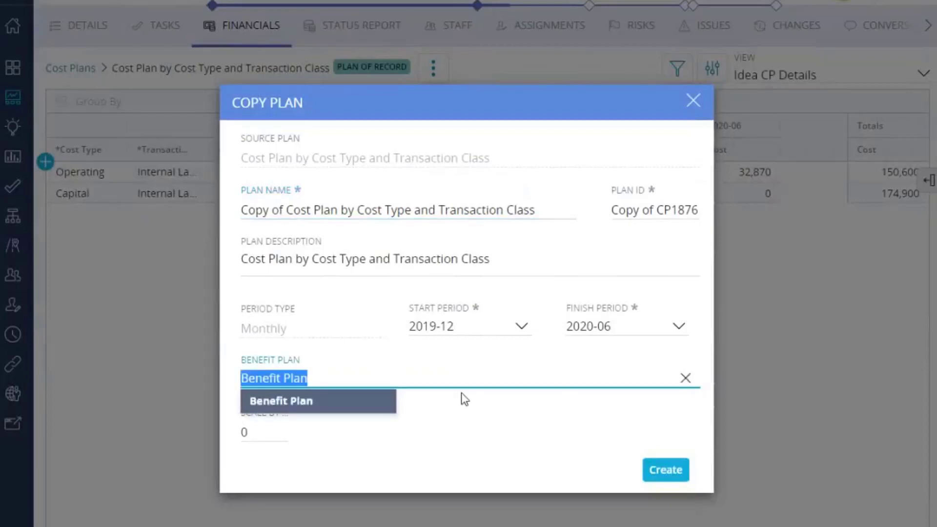
left_click(483, 418)
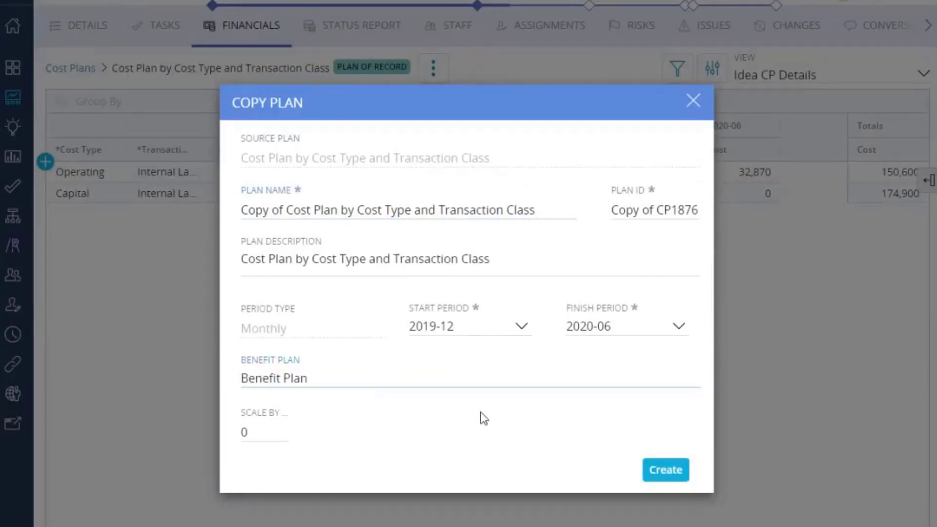
left_click(693, 102)
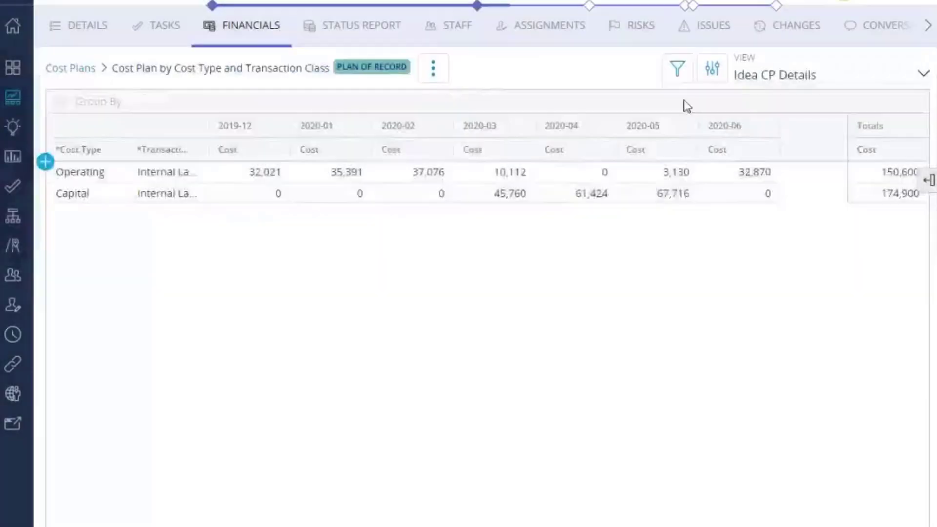
left_click(434, 68)
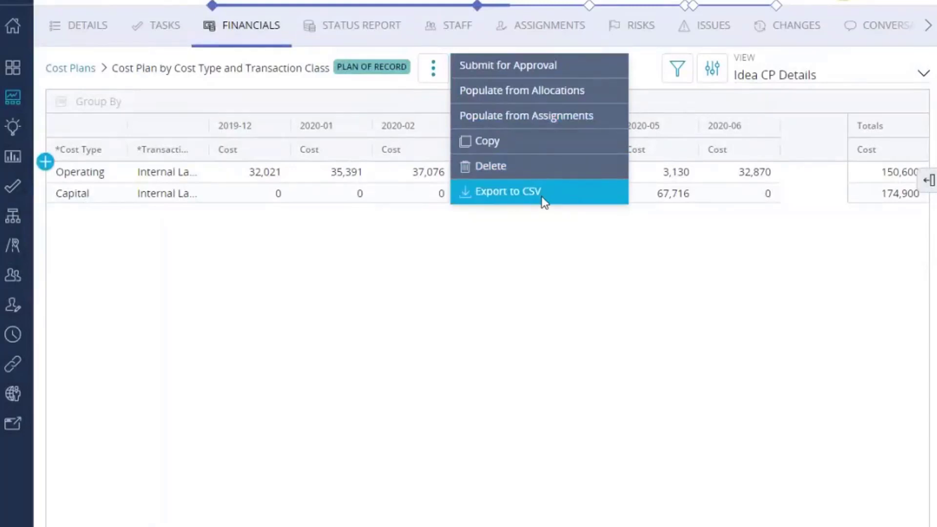
left_click(713, 274)
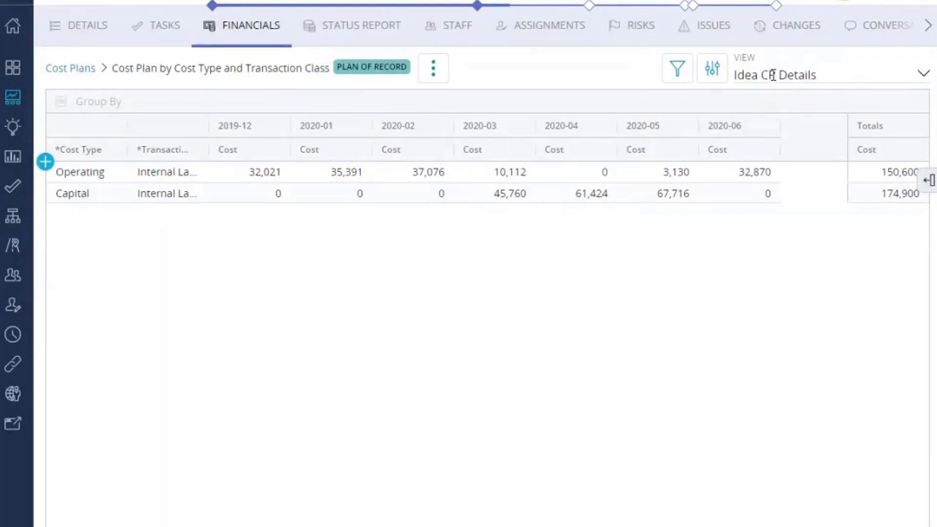
Step: Keep the Idea CP Details view, then return to the Project Tiles filtered by 'mobile'
left_click(924, 77)
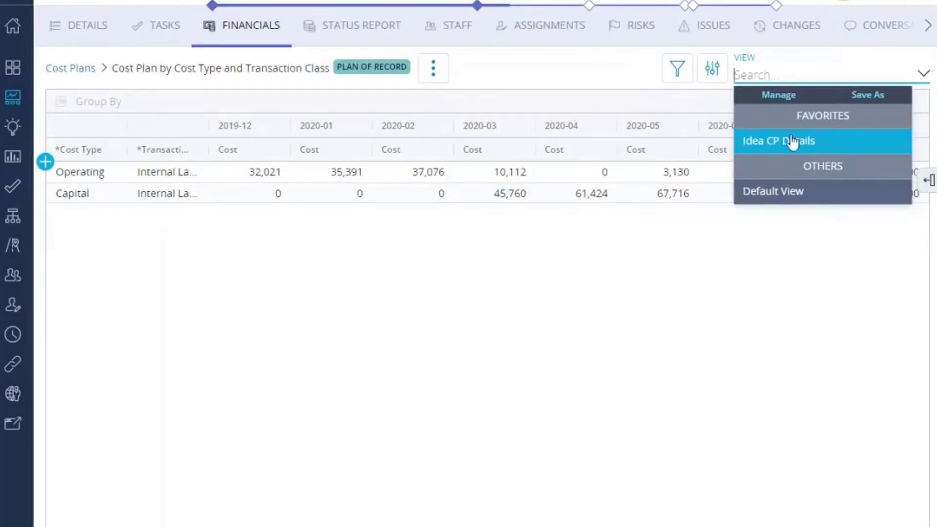
left_click(631, 271)
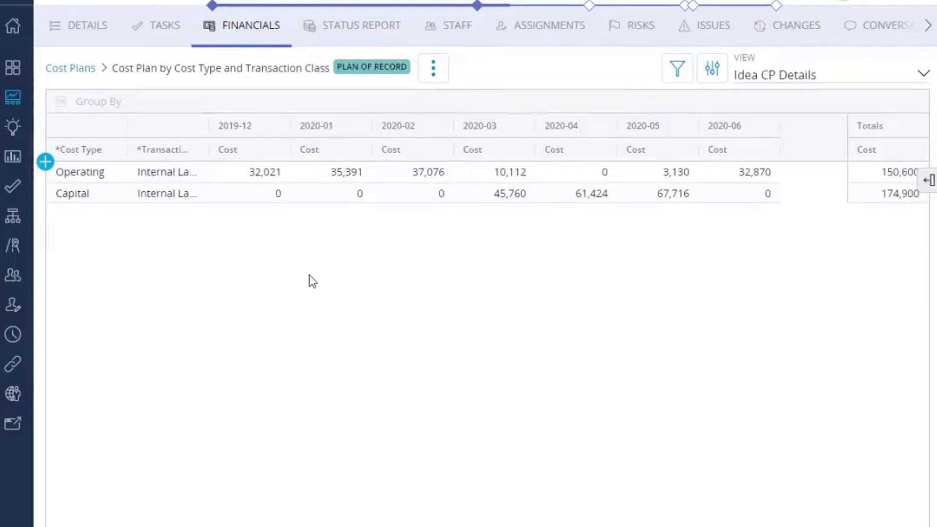
left_click(17, 72)
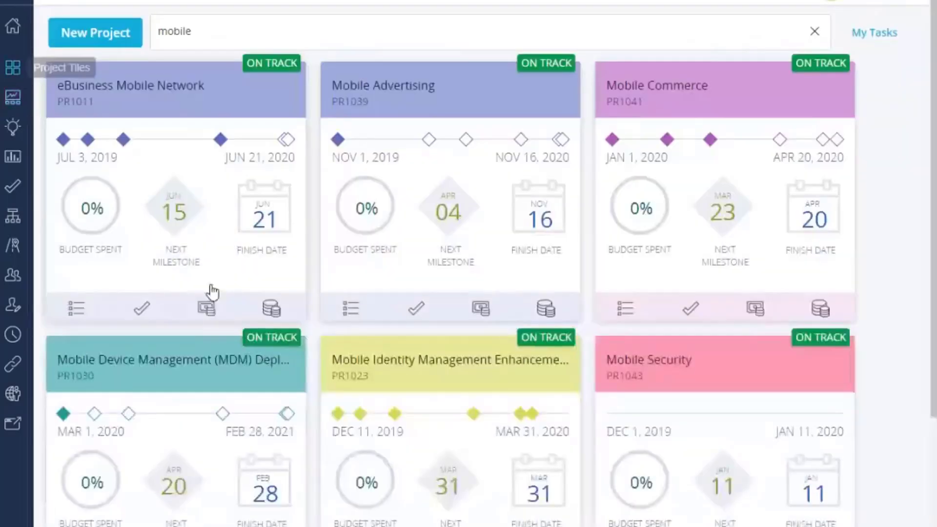